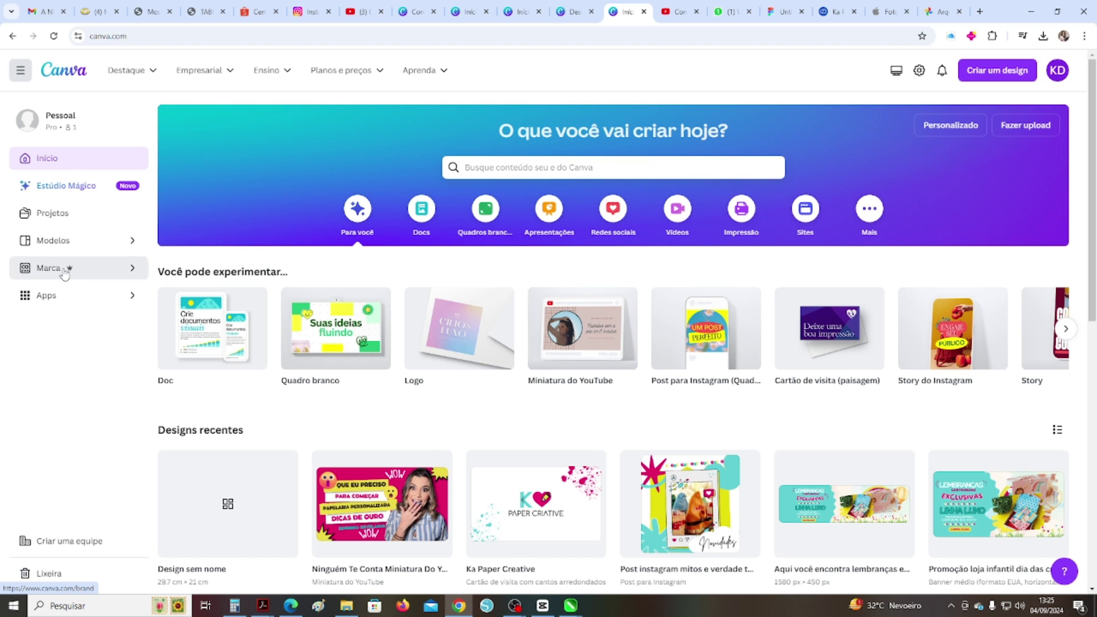
- Add the logo image Cópia_de_segurança_de_LOGO NOVA1.png to the existing brand kit and keep the colour palette extracted from it
left_click(64, 273)
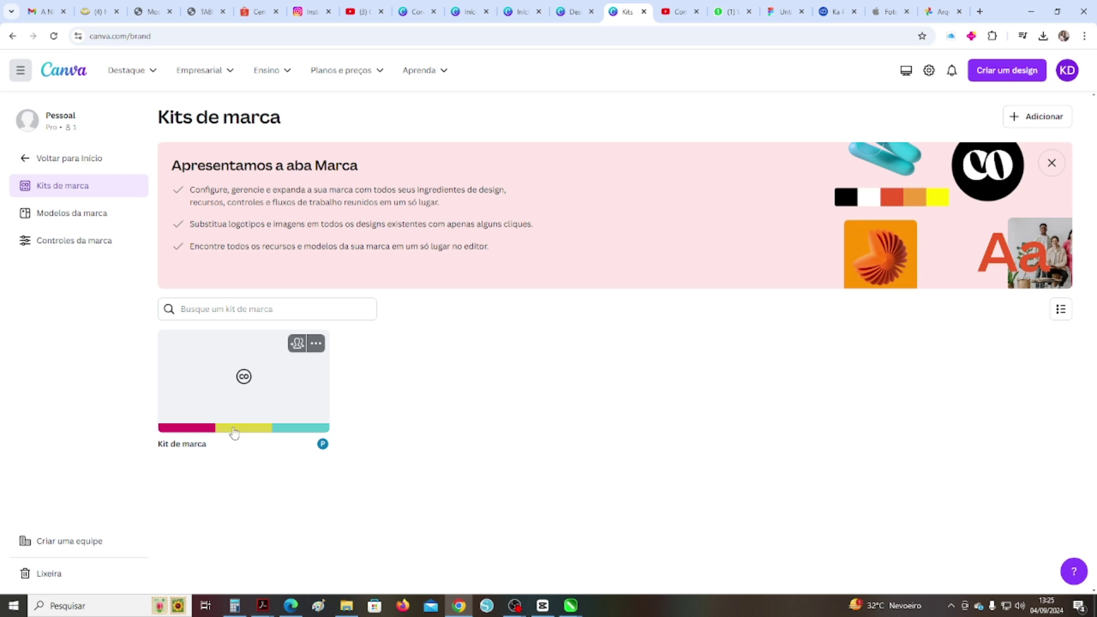
left_click(276, 427)
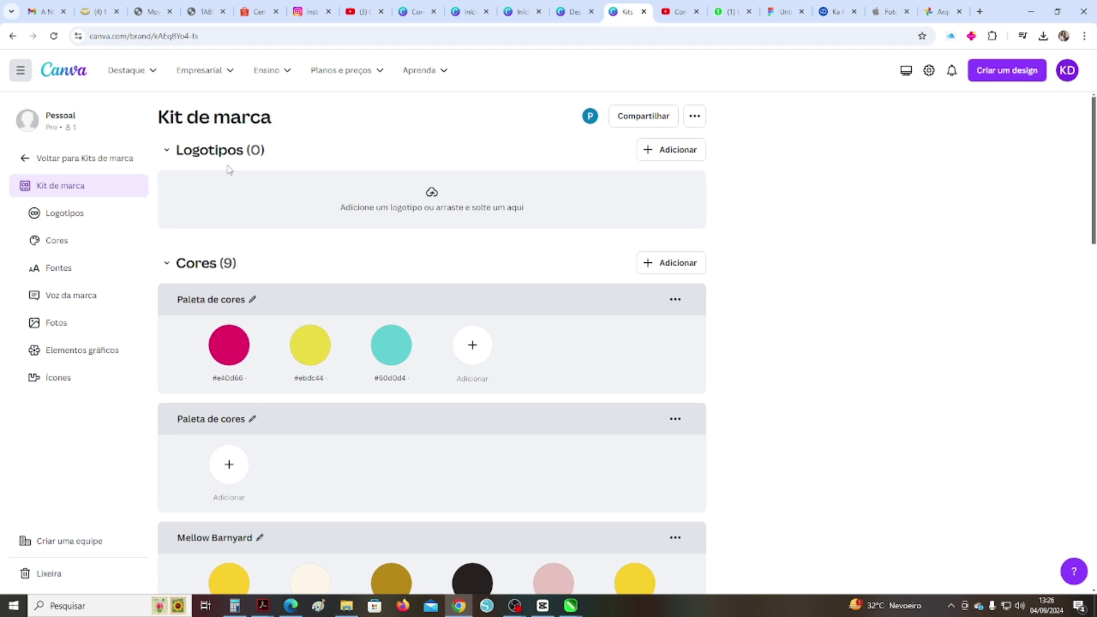
left_click(436, 193)
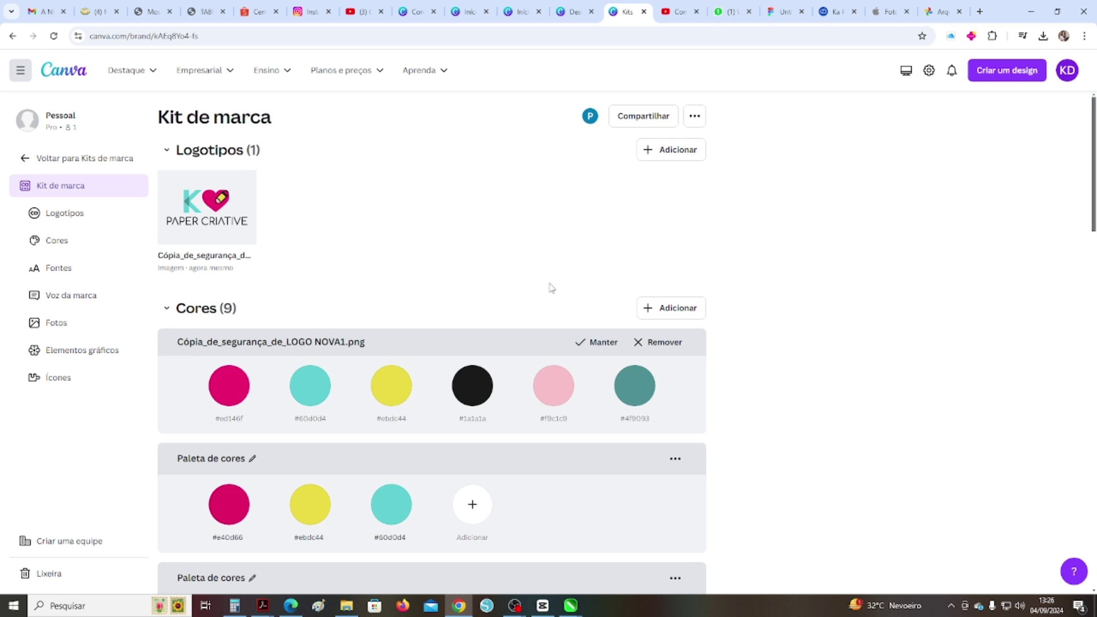
left_click(594, 341)
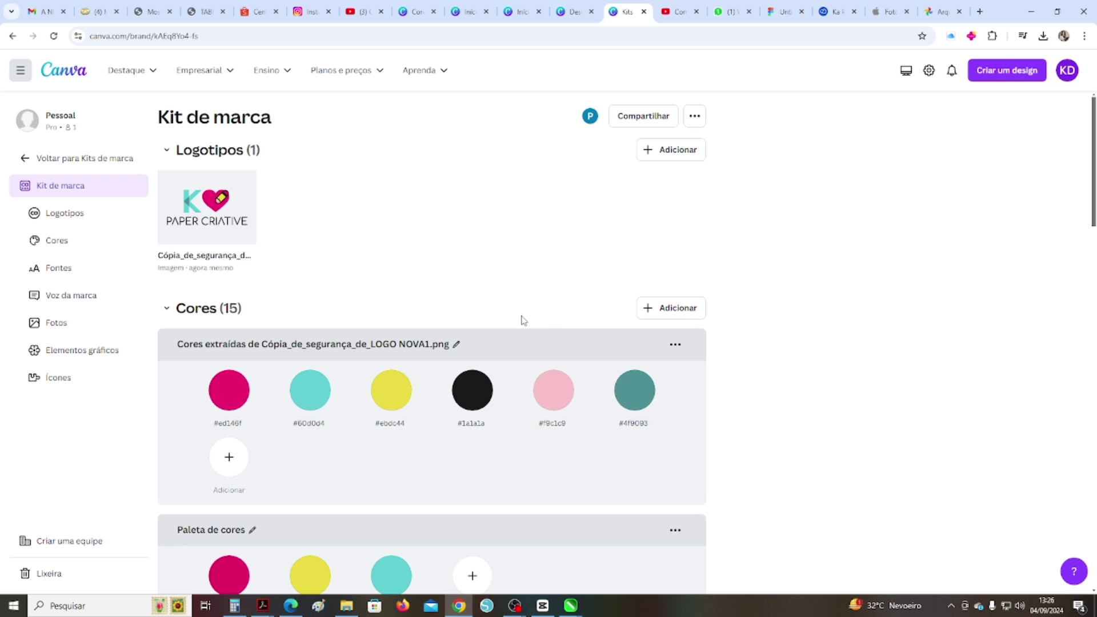
- Set the brand kit's Título text style to the Sugo Display font and save it
scroll(523, 321, "down", 1)
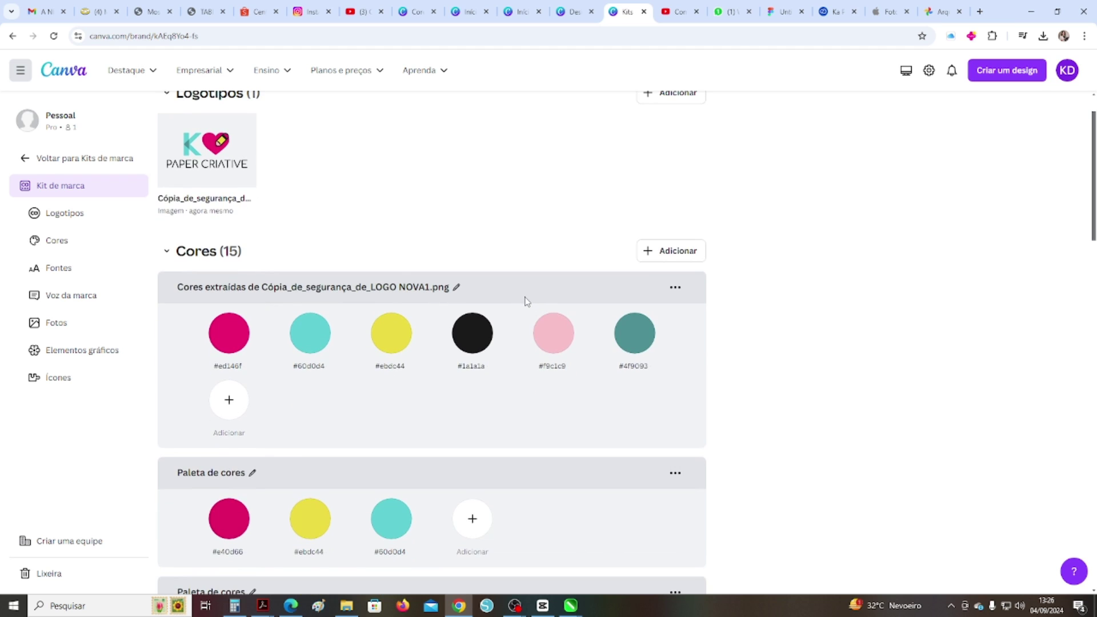
left_click(86, 276)
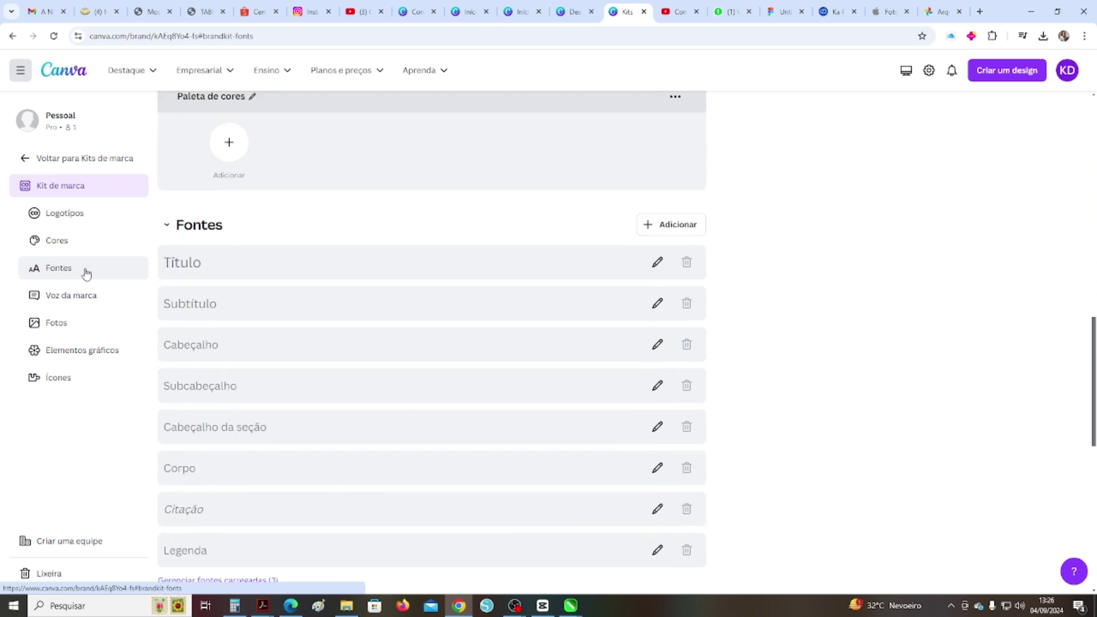
scroll(433, 277, "up", 1)
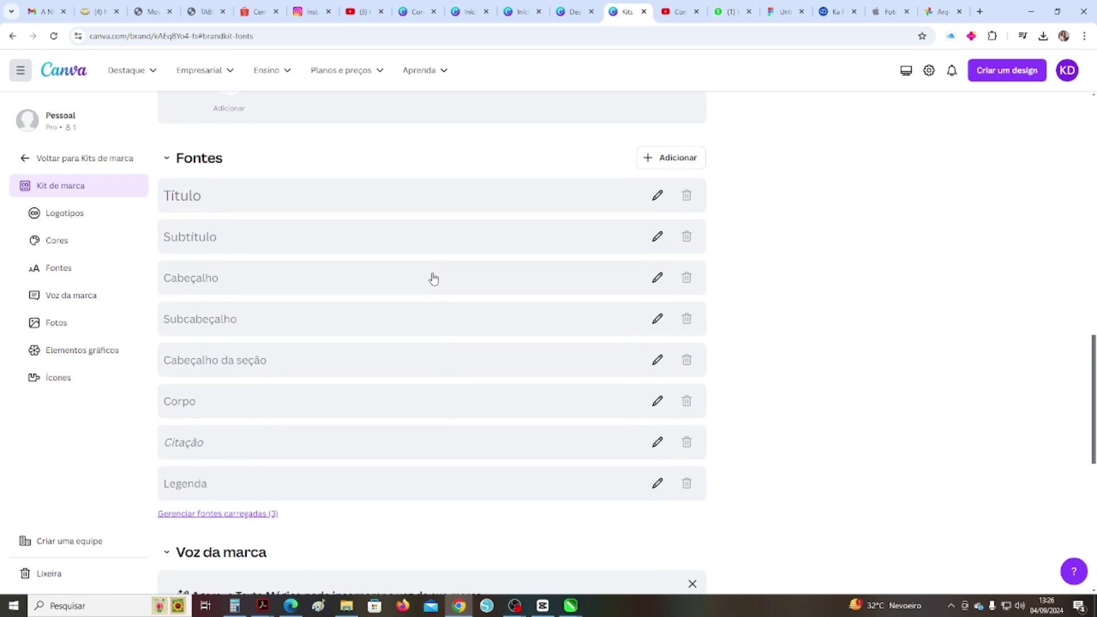
left_click(536, 209)
left_click(220, 193)
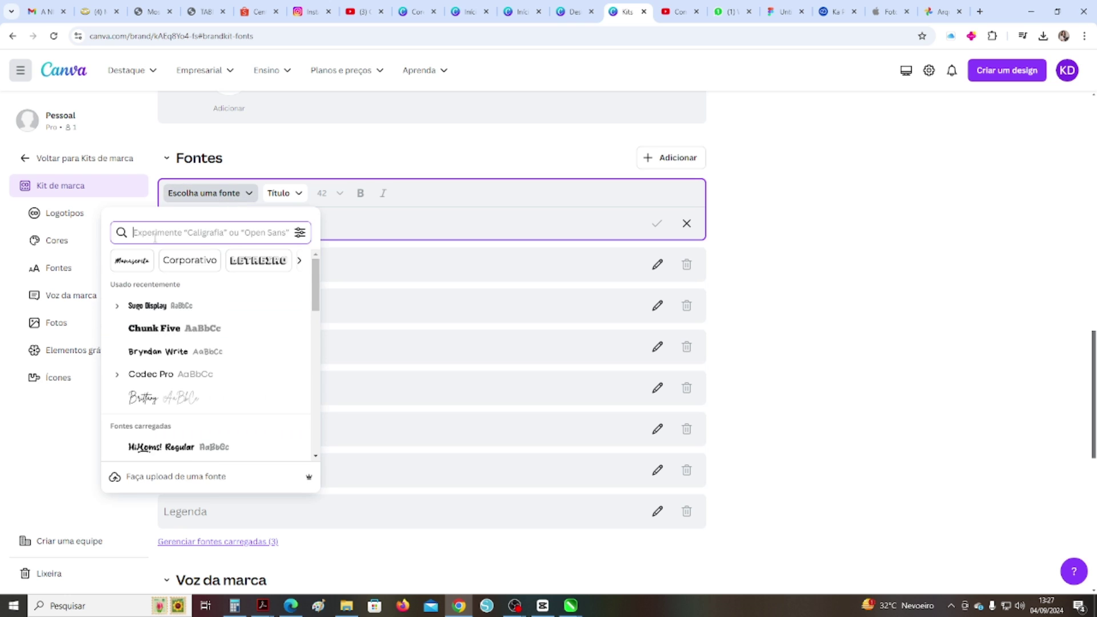
left_click(147, 305)
left_click(239, 227)
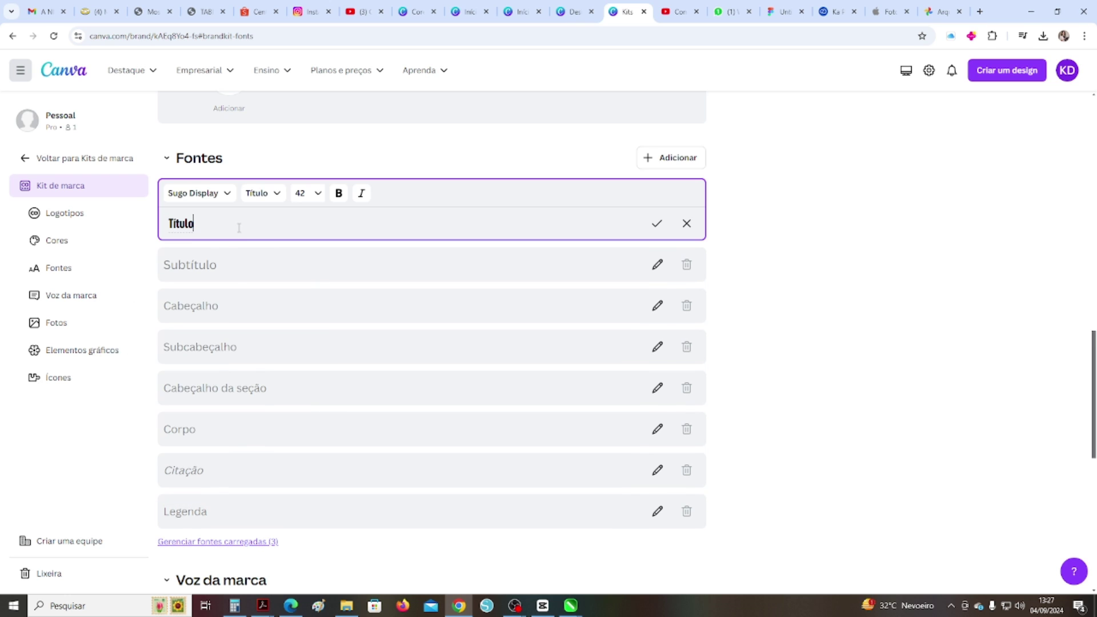
left_click(656, 224)
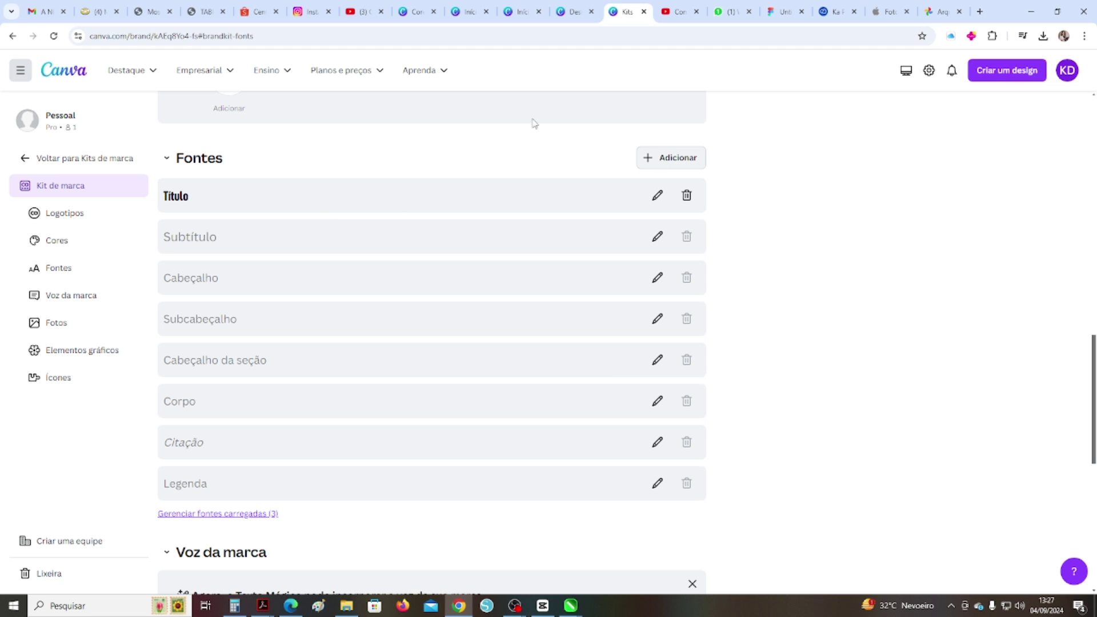
- Upload the font file SimplySweet_Script_upright_alt to the brand kit, accepting the usage rights declaration
left_click(685, 164)
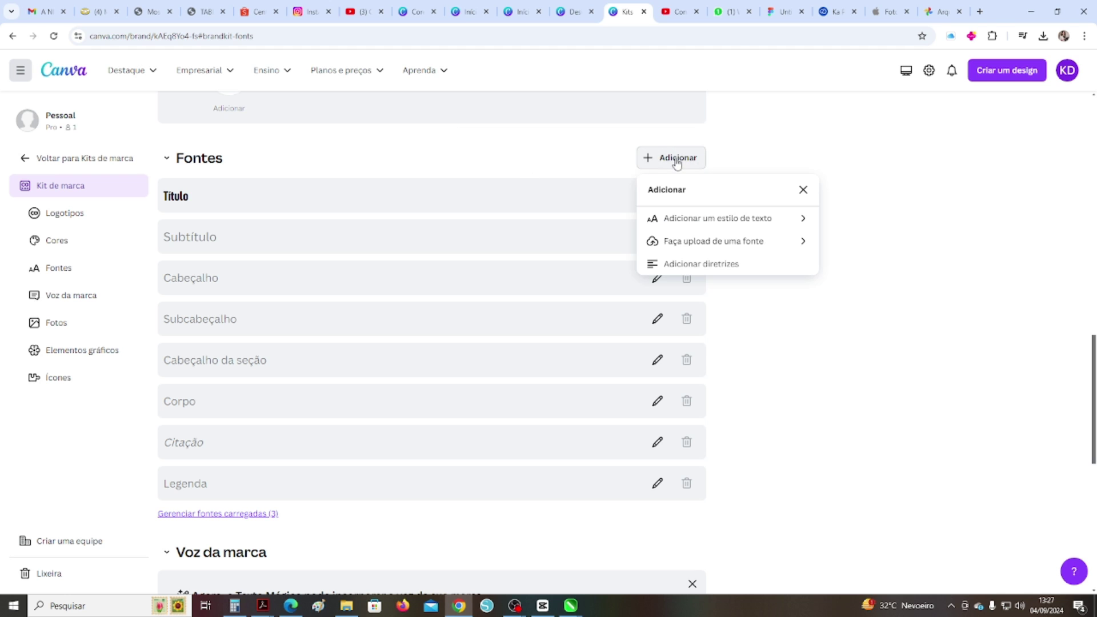
left_click(704, 251)
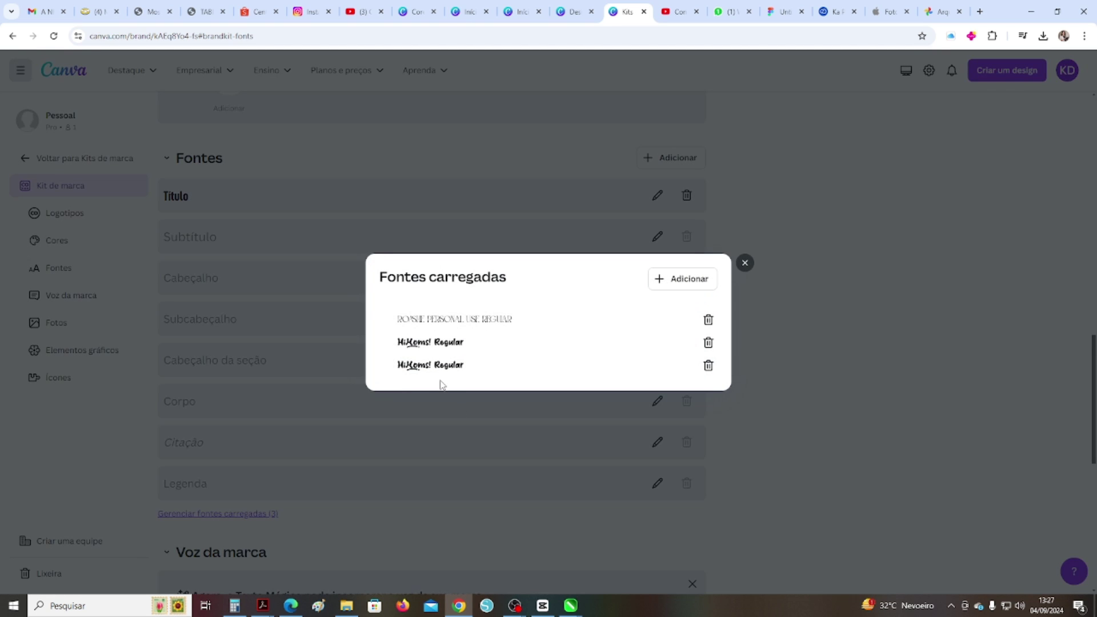
left_click(680, 279)
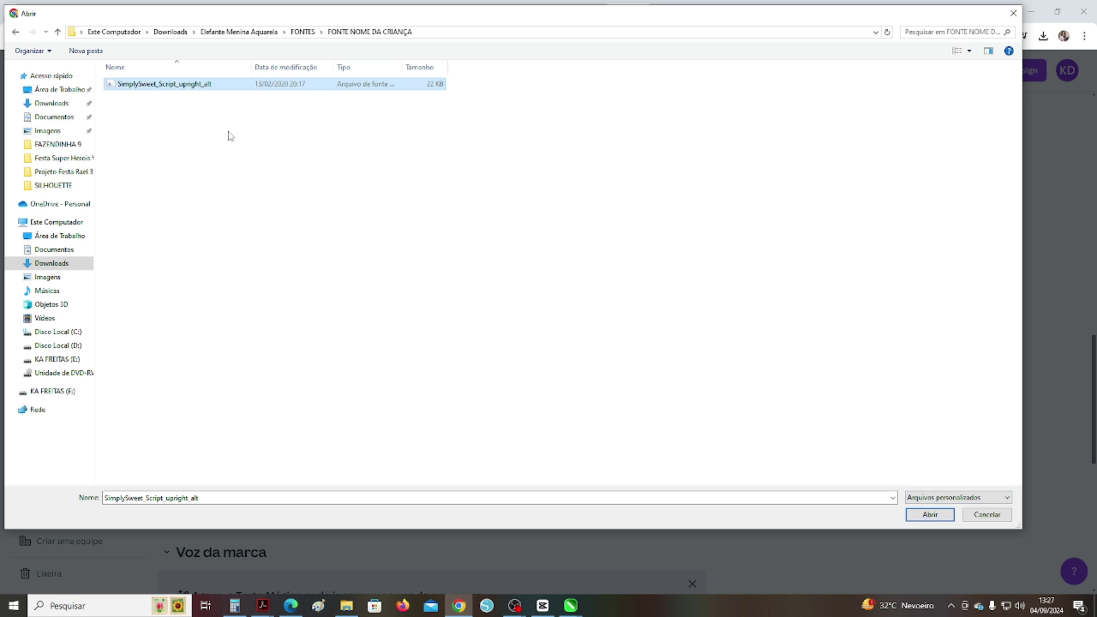
left_click(915, 513)
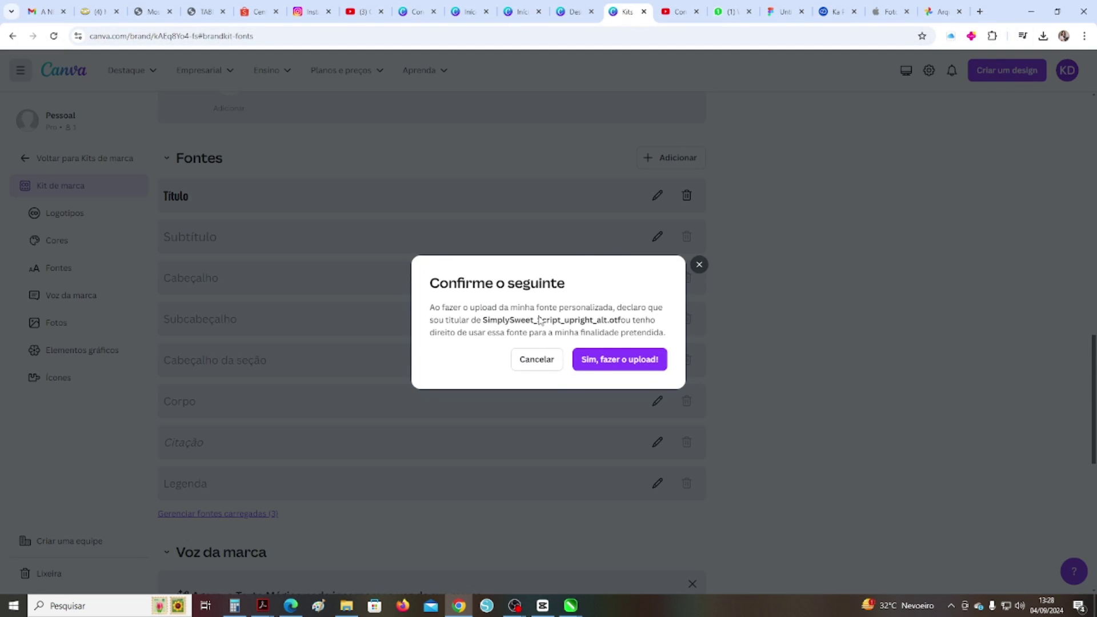
left_click(603, 358)
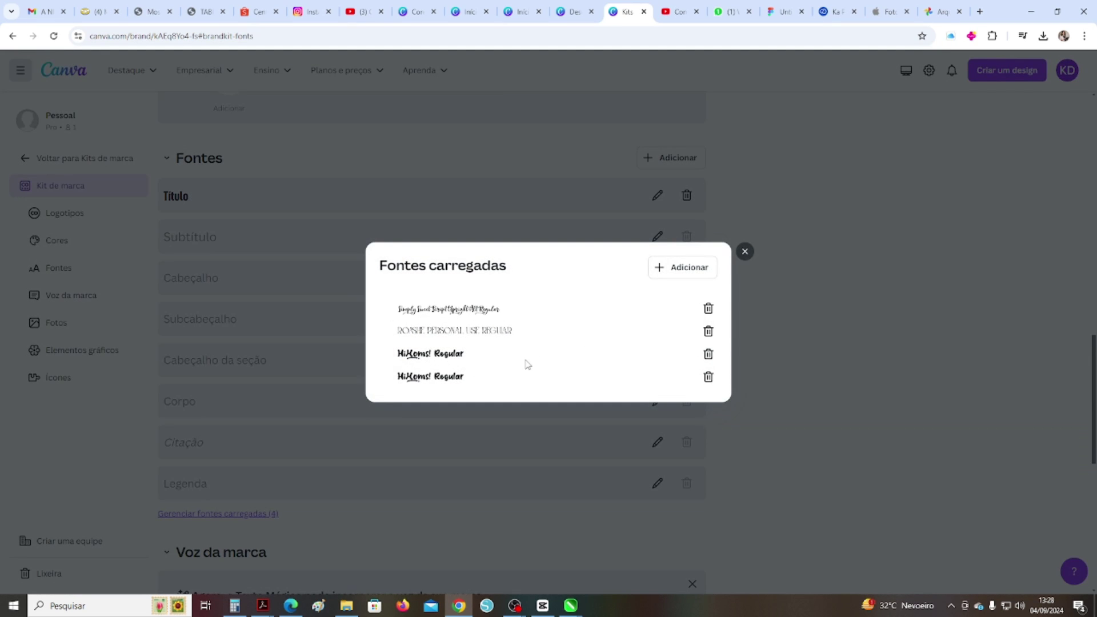
left_click(744, 251)
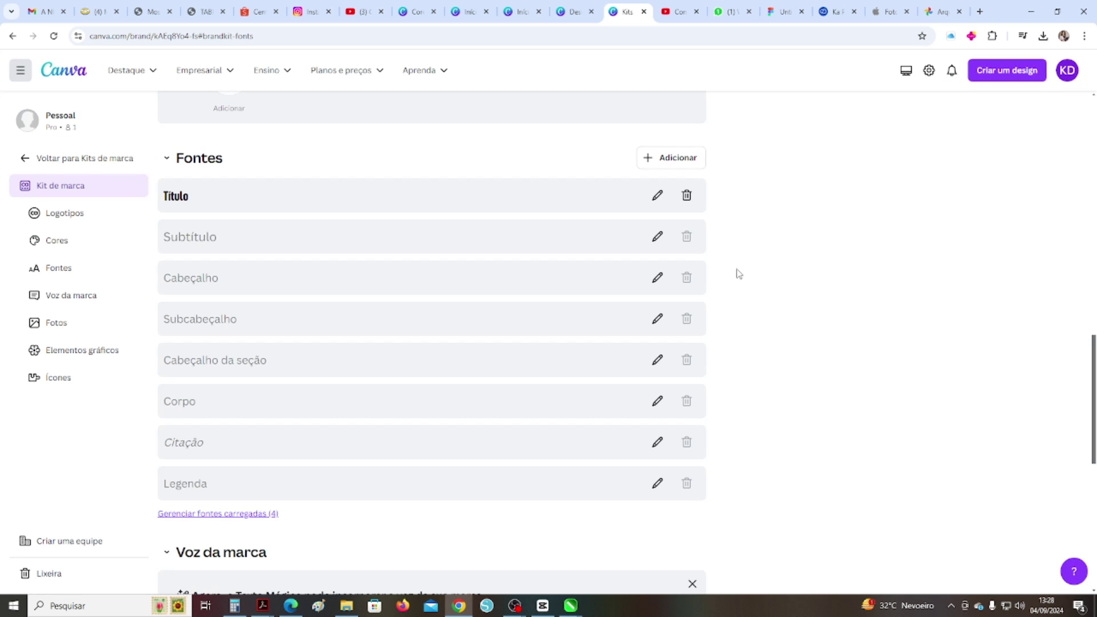
- Set the brand kit's Subtítulo text style to the uploaded Personal Use Regular font and save it
left_click(657, 236)
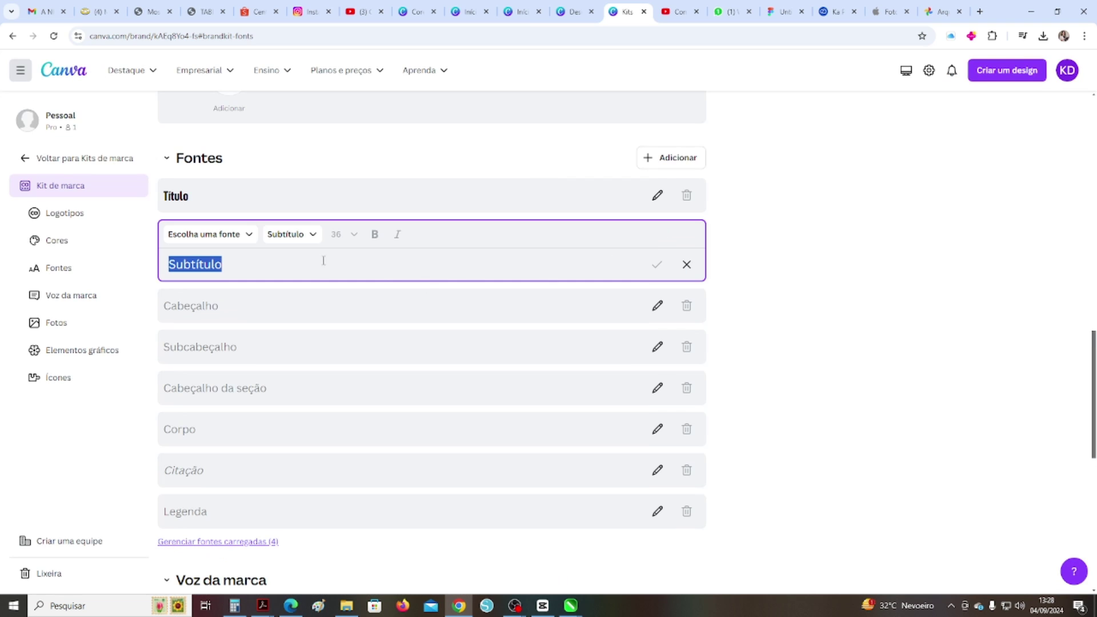
left_click(231, 235)
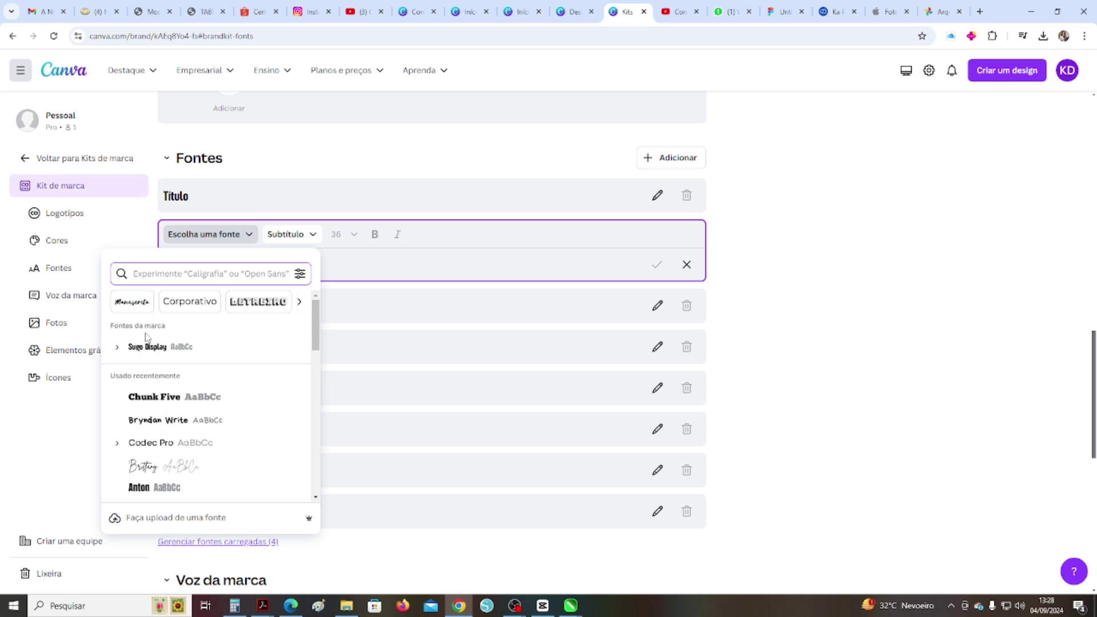
left_click(117, 348)
left_click(117, 348)
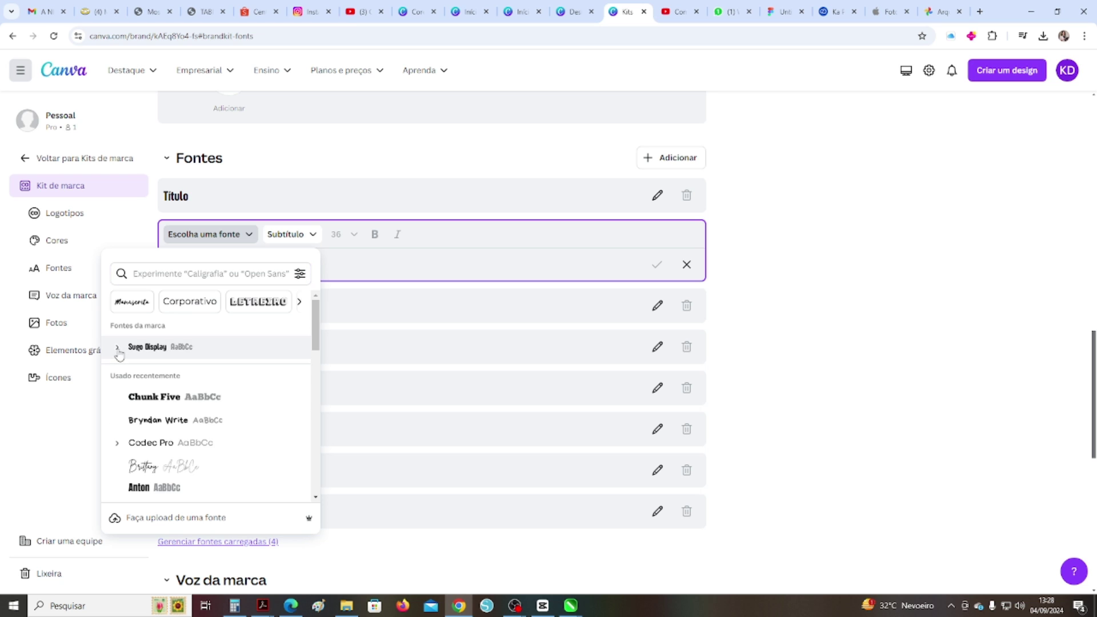
scroll(247, 372, "down", 3)
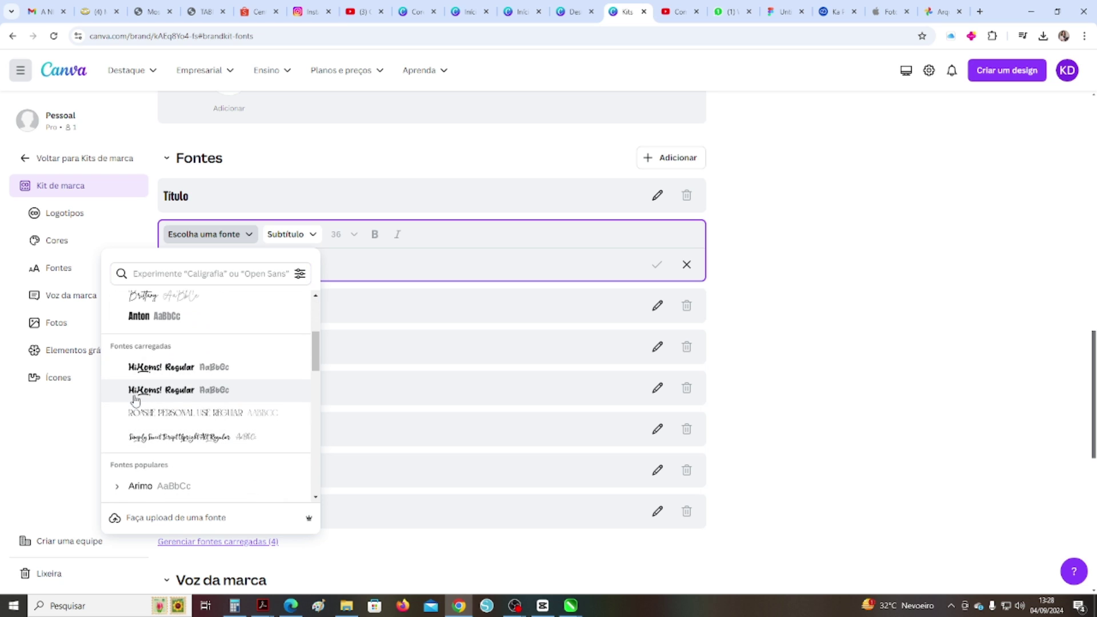
left_click(186, 413)
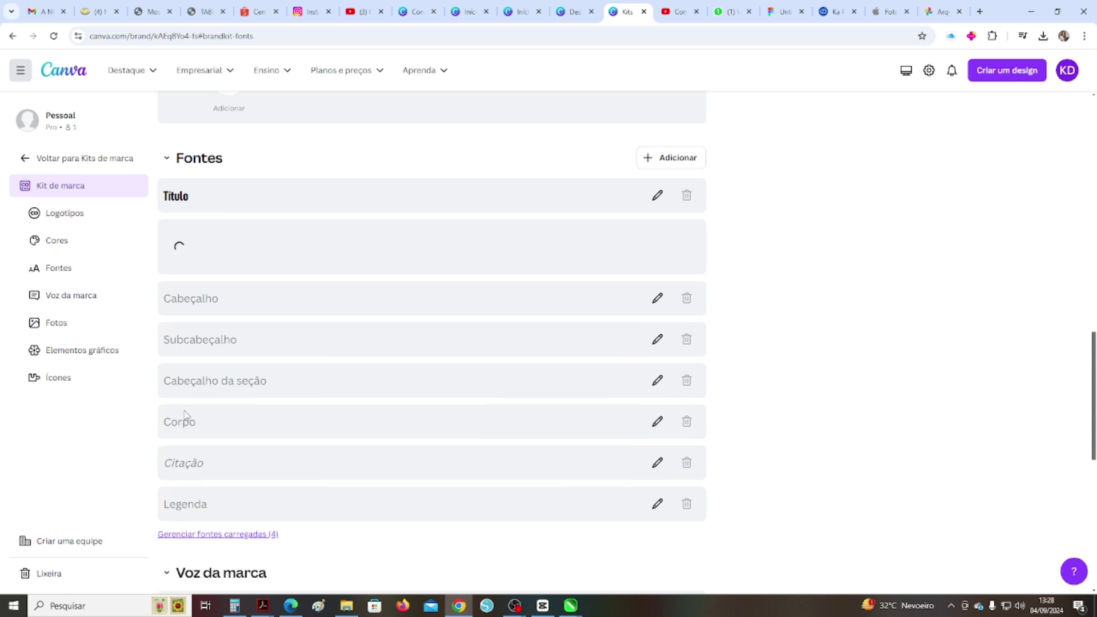
left_click(655, 266)
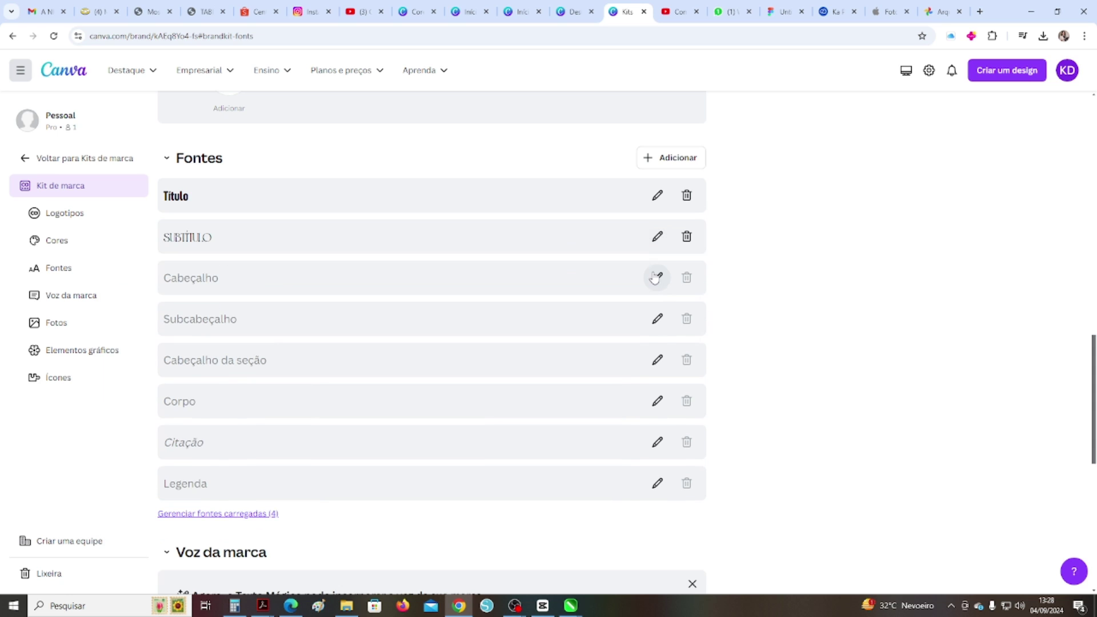
- Set the brand kit's Cabeçalho text style to the uploaded Simply Sweet Script Upright Alt Regular font and save it
left_click(657, 278)
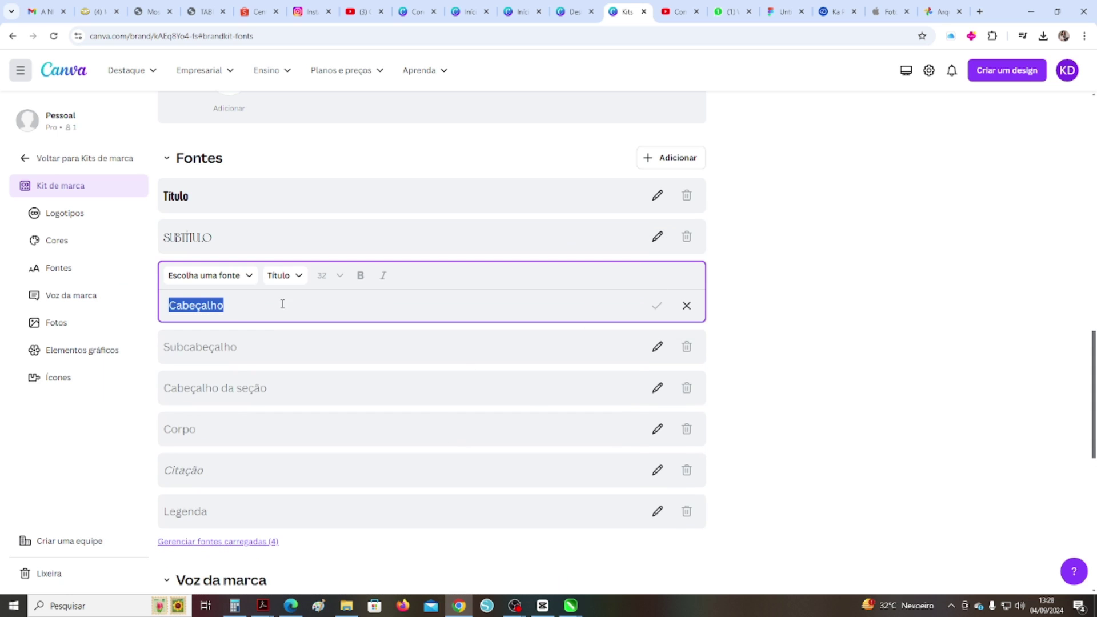
left_click(248, 277)
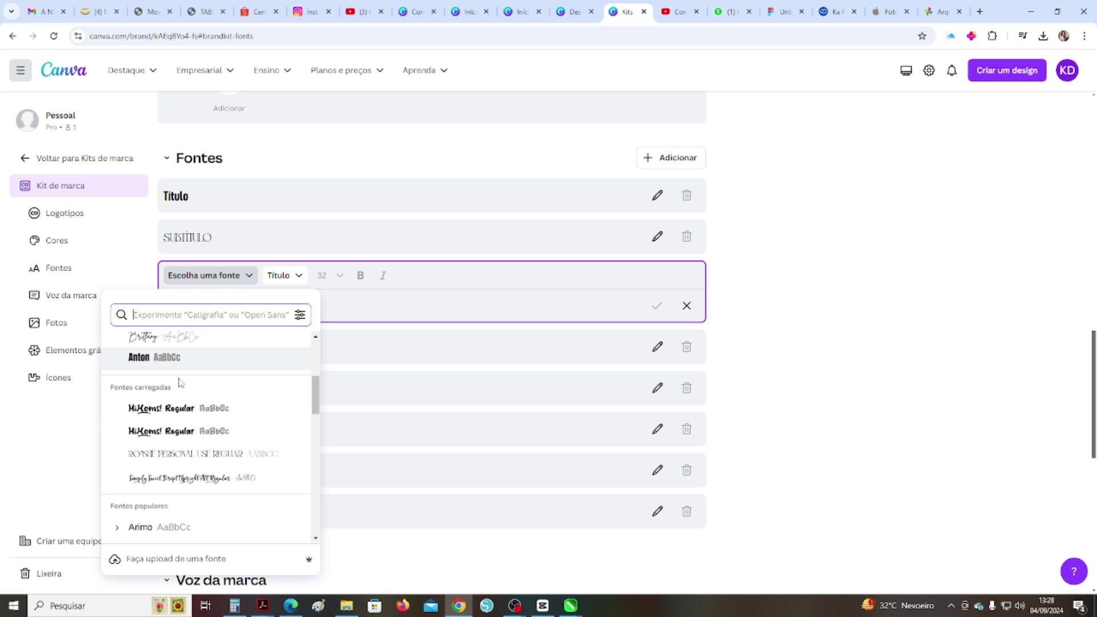
left_click(179, 482)
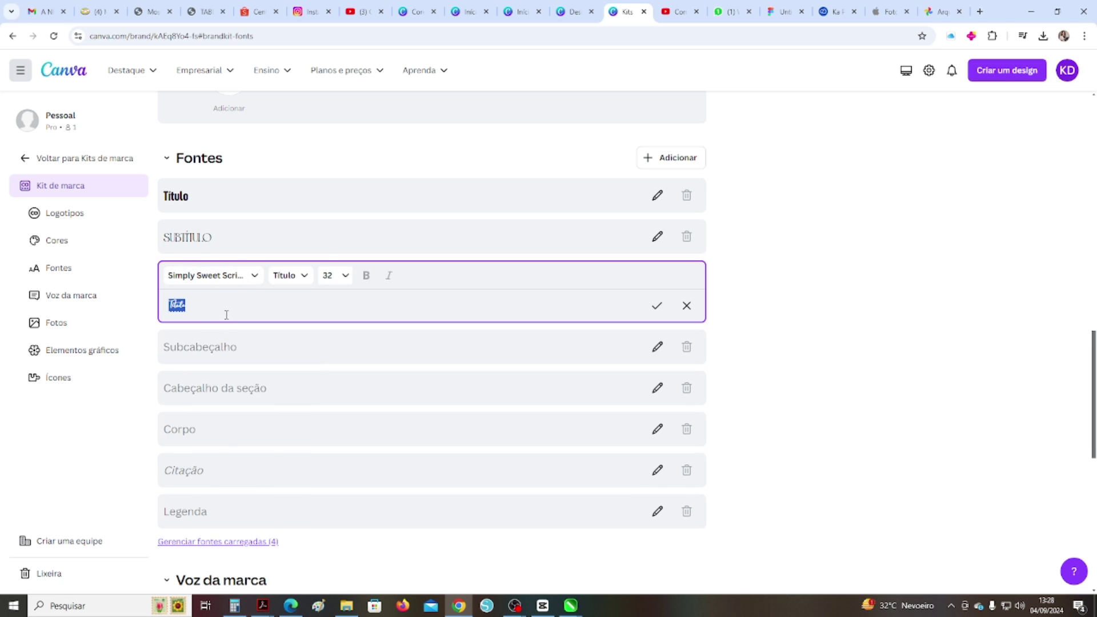
left_click(657, 306)
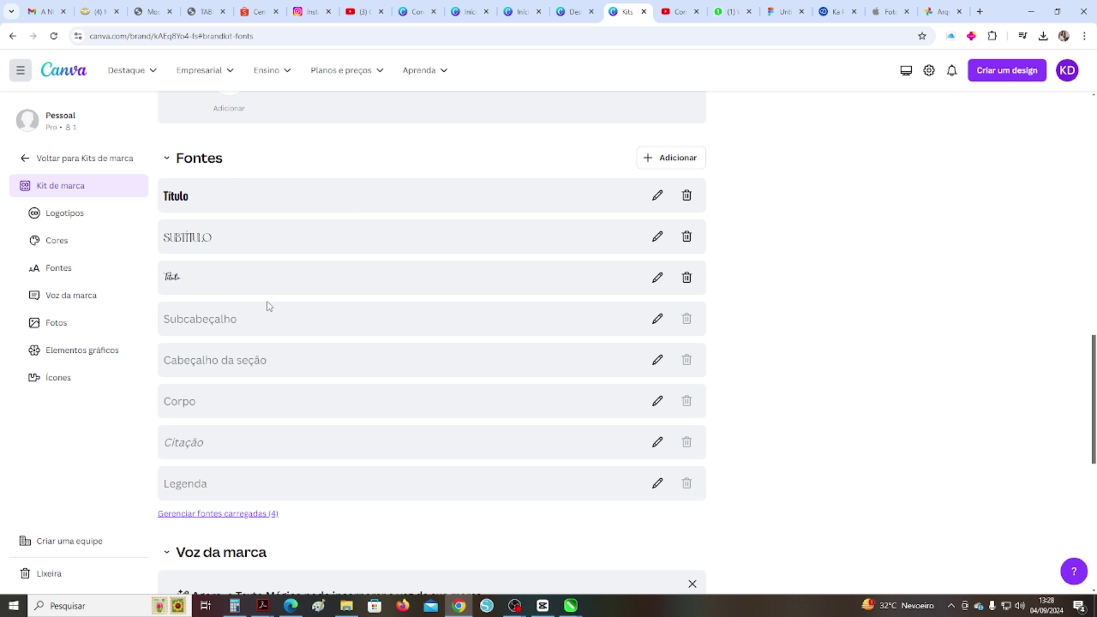
- Create a new Post para Instagram (Quadrado) design
scroll(351, 389, "down", 4)
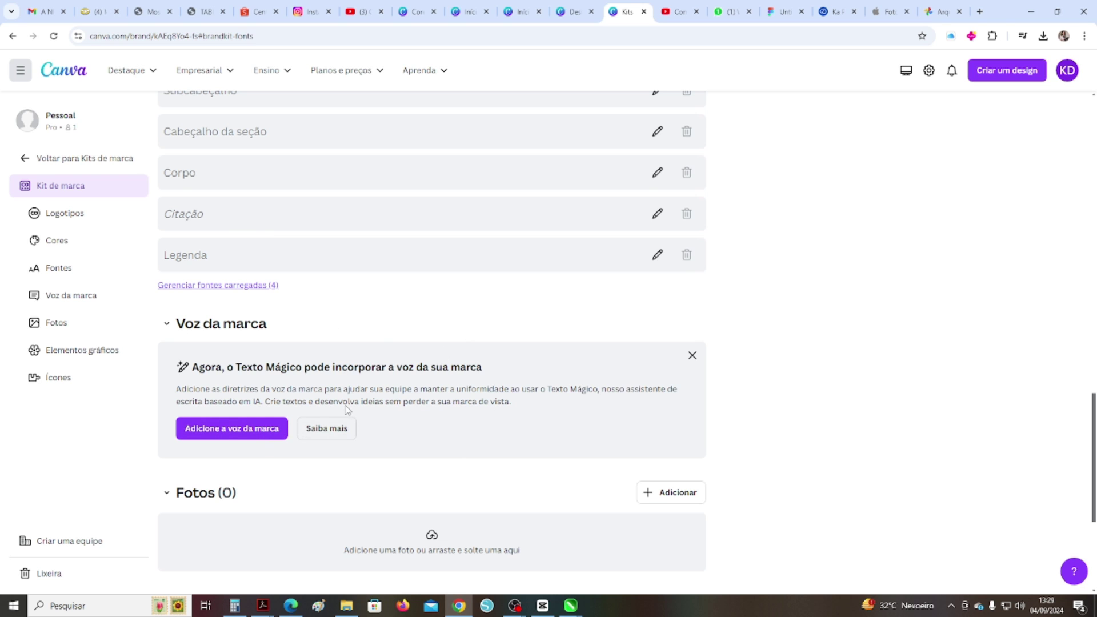
scroll(346, 409, "down", 3)
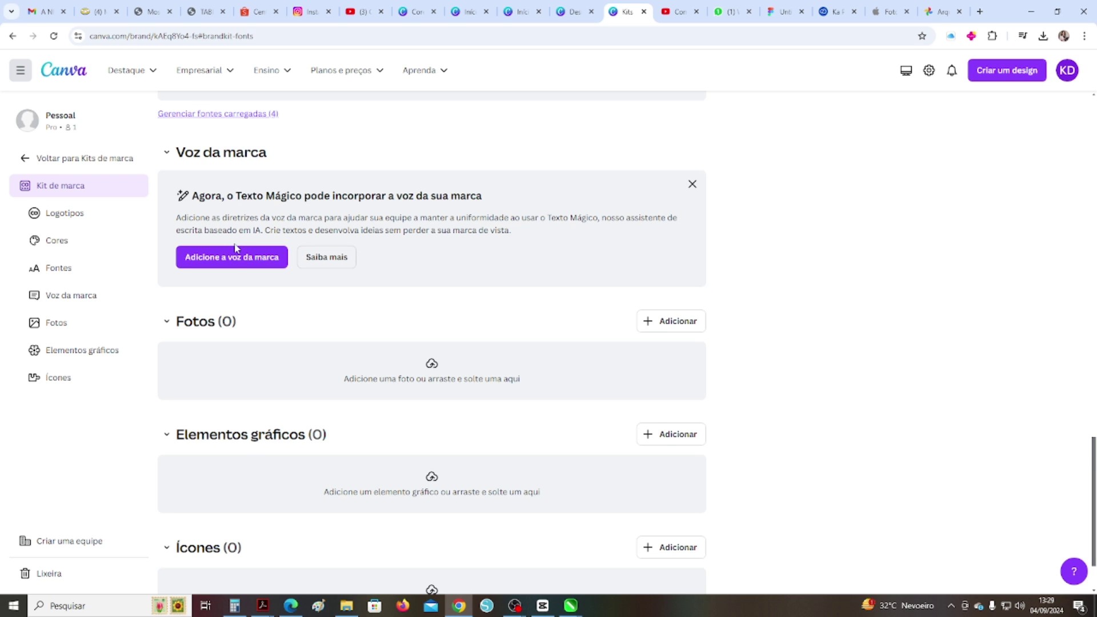
scroll(235, 269, "down", 1)
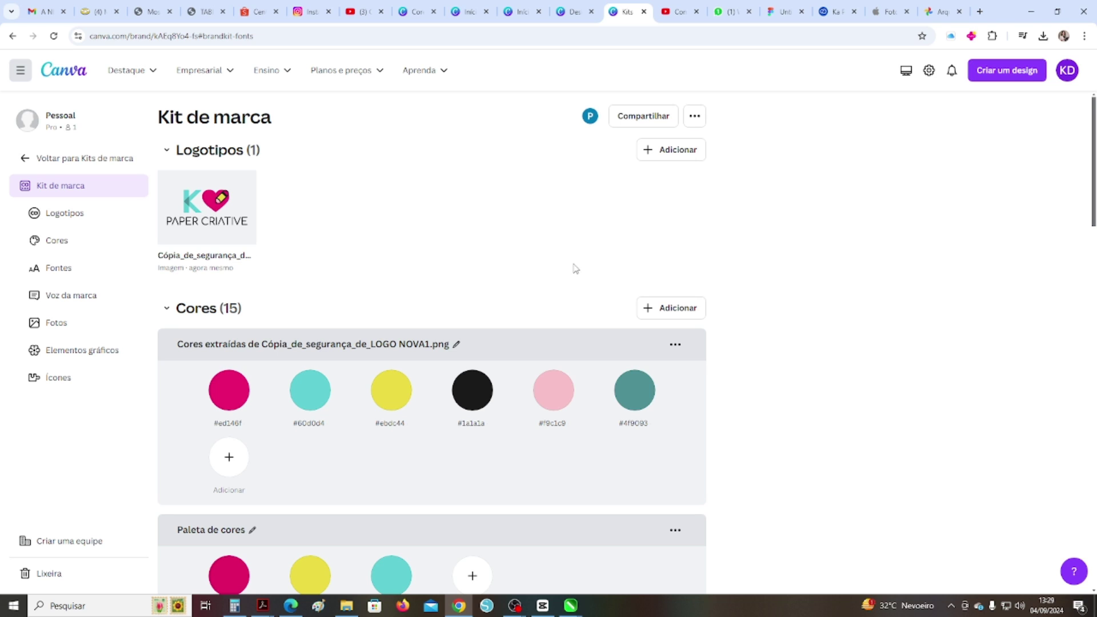
left_click(1011, 75)
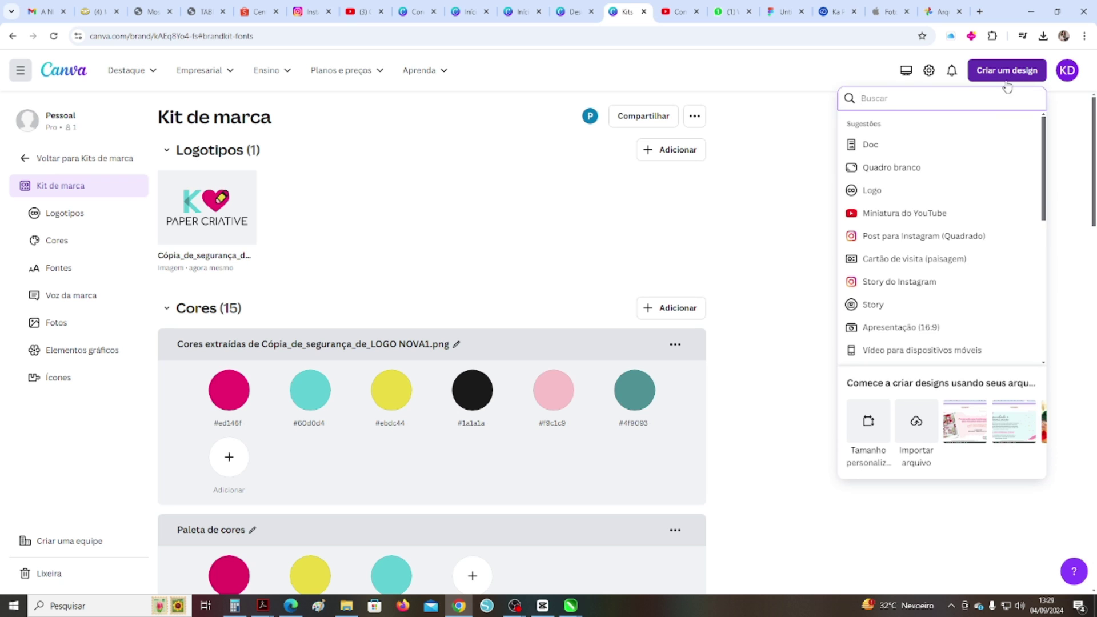
left_click(931, 238)
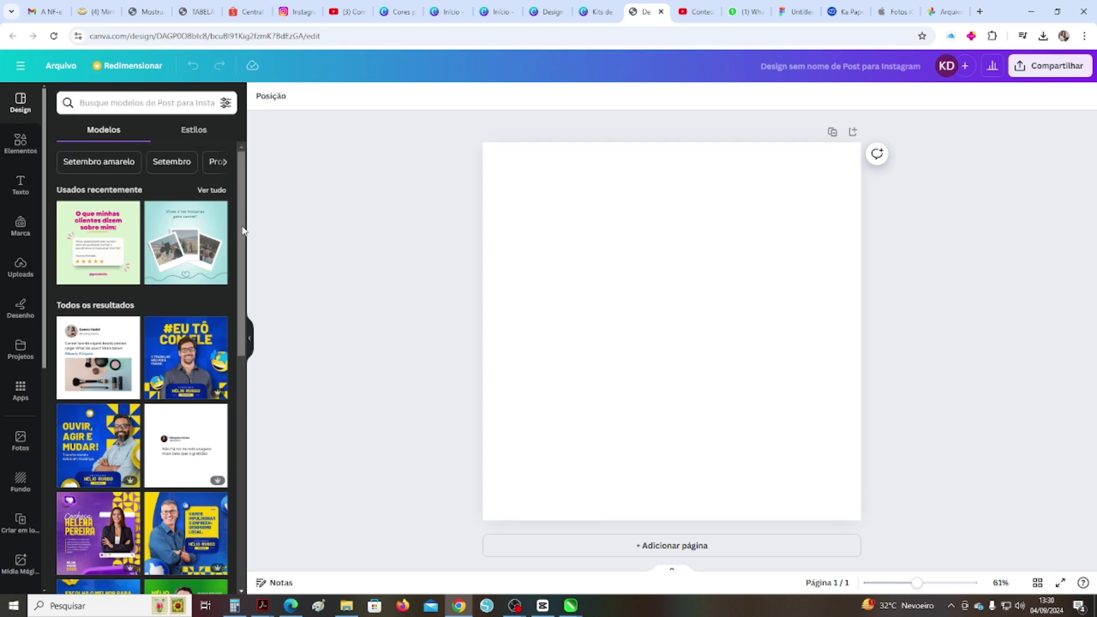
- Apply the blue and yellow "#EU TÔ COM ELE" template to the page and delete its photo of the man
left_click(185, 365)
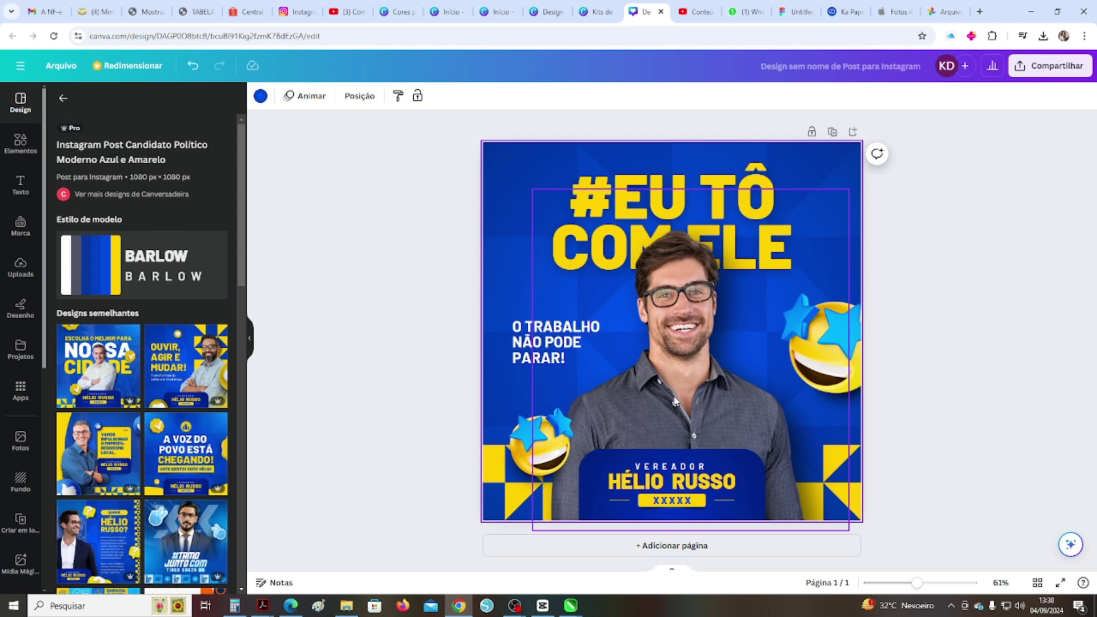
left_click(925, 409)
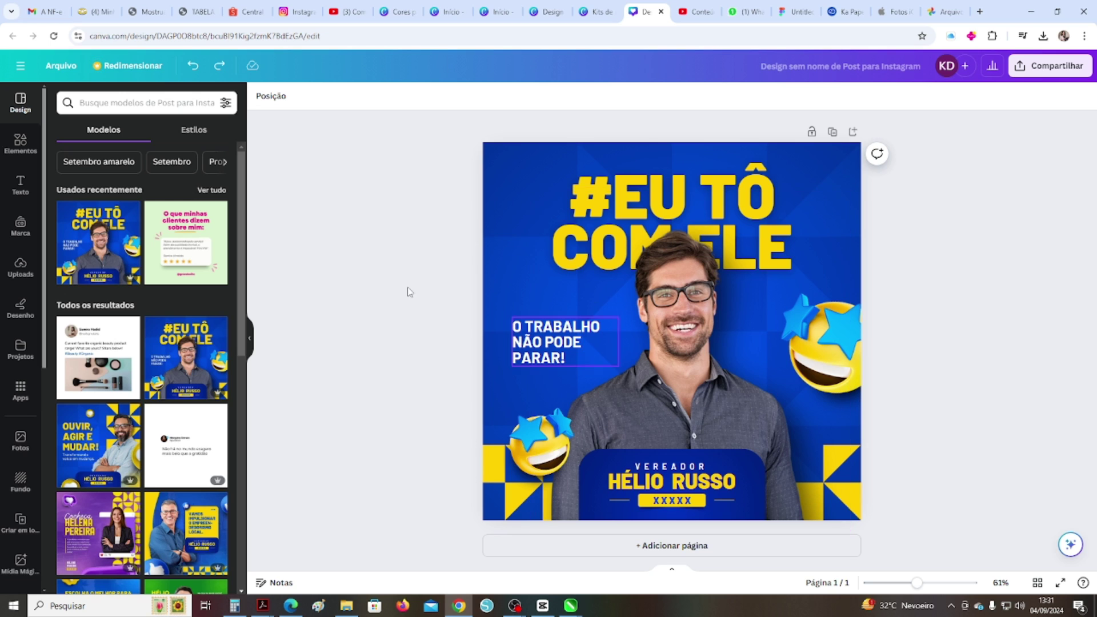
left_click(537, 377)
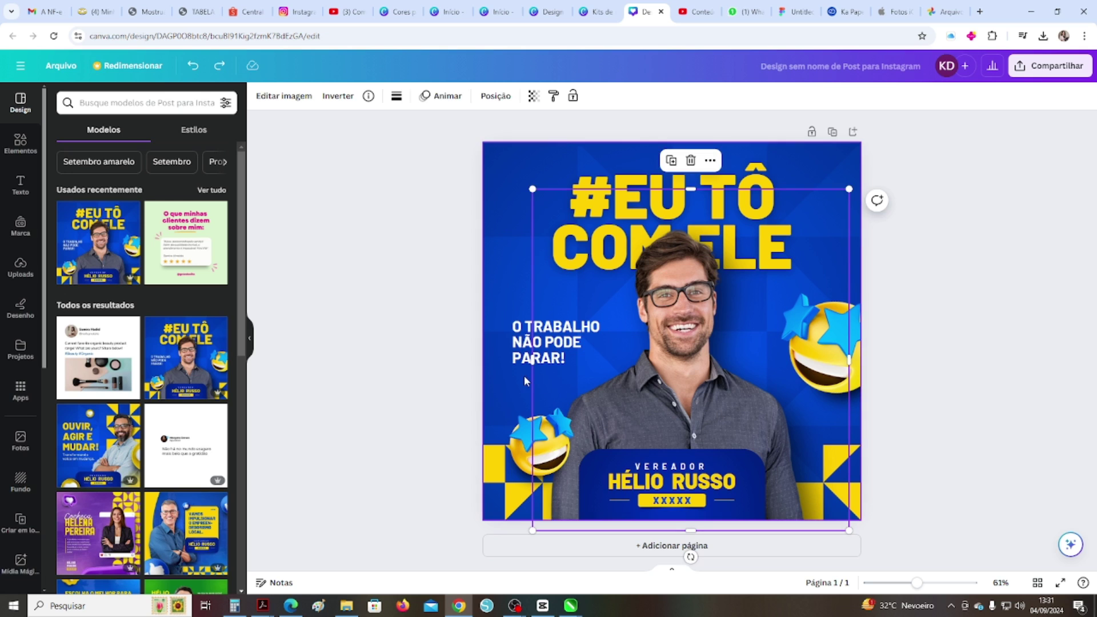
key("Delete")
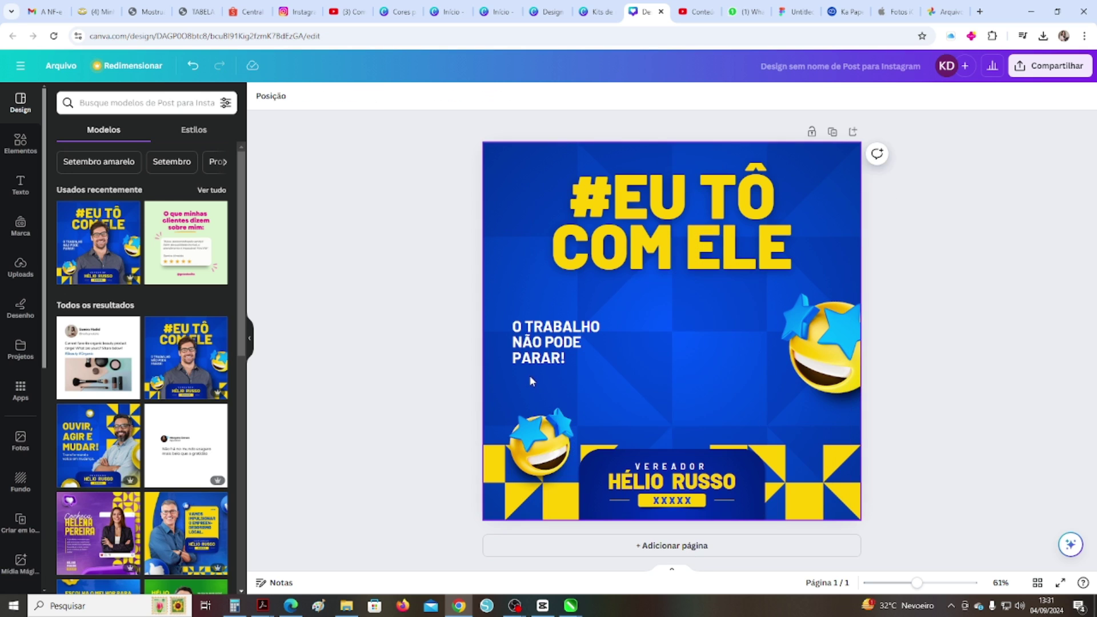
- Look over the brand kit's palettes and fonts and open the colour choices for the design's dark blue background
left_click(21, 228)
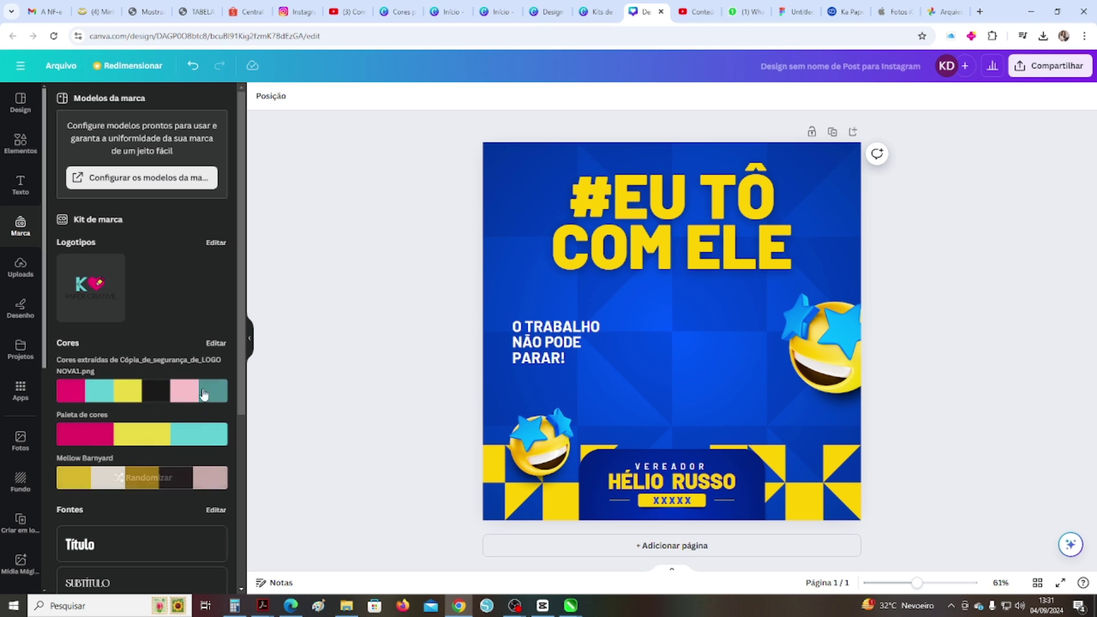
scroll(143, 453, "down", 3)
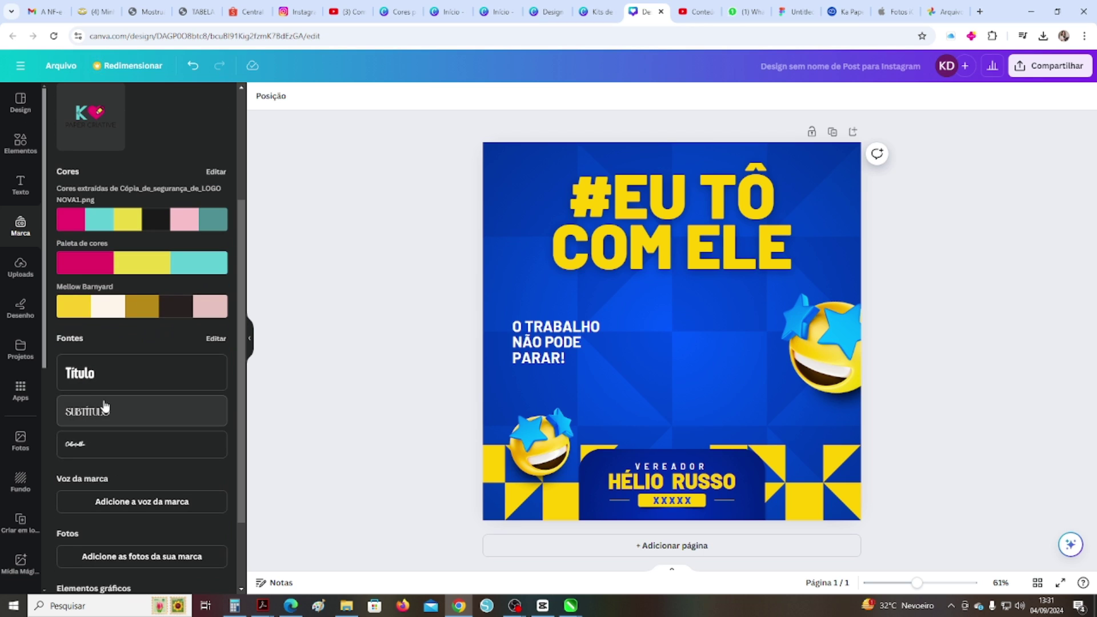
scroll(105, 409, "up", 2)
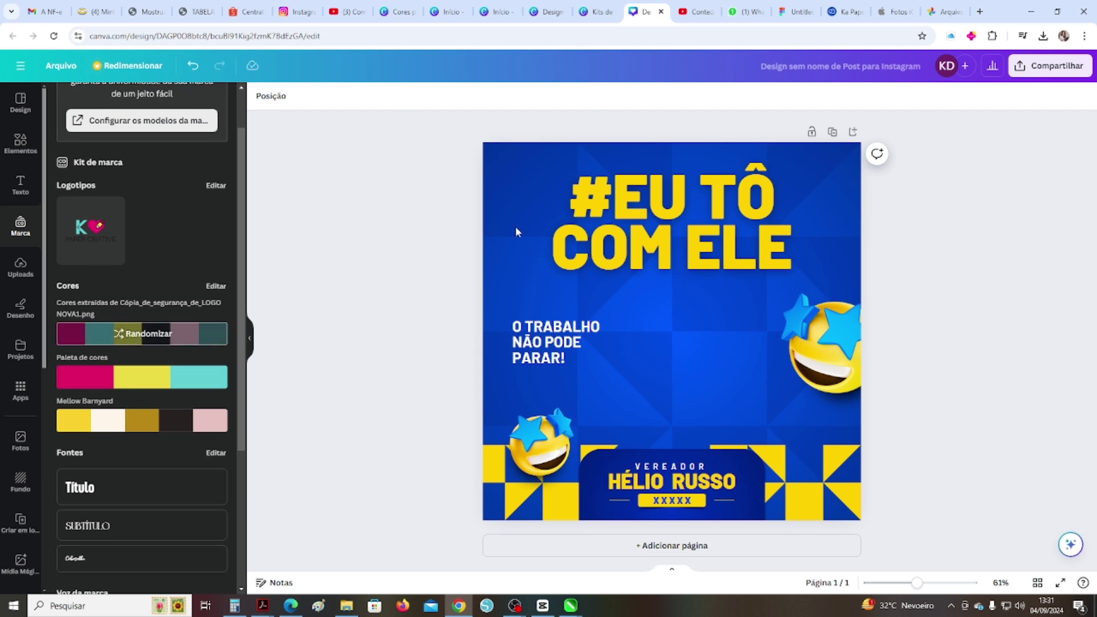
left_click(492, 249)
left_click(396, 96)
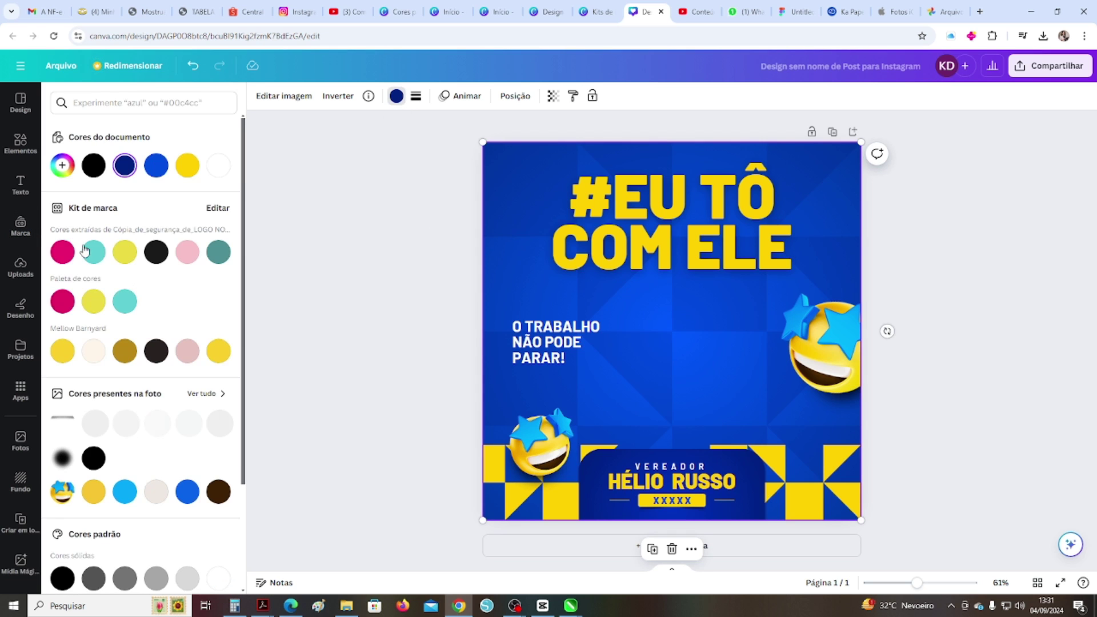